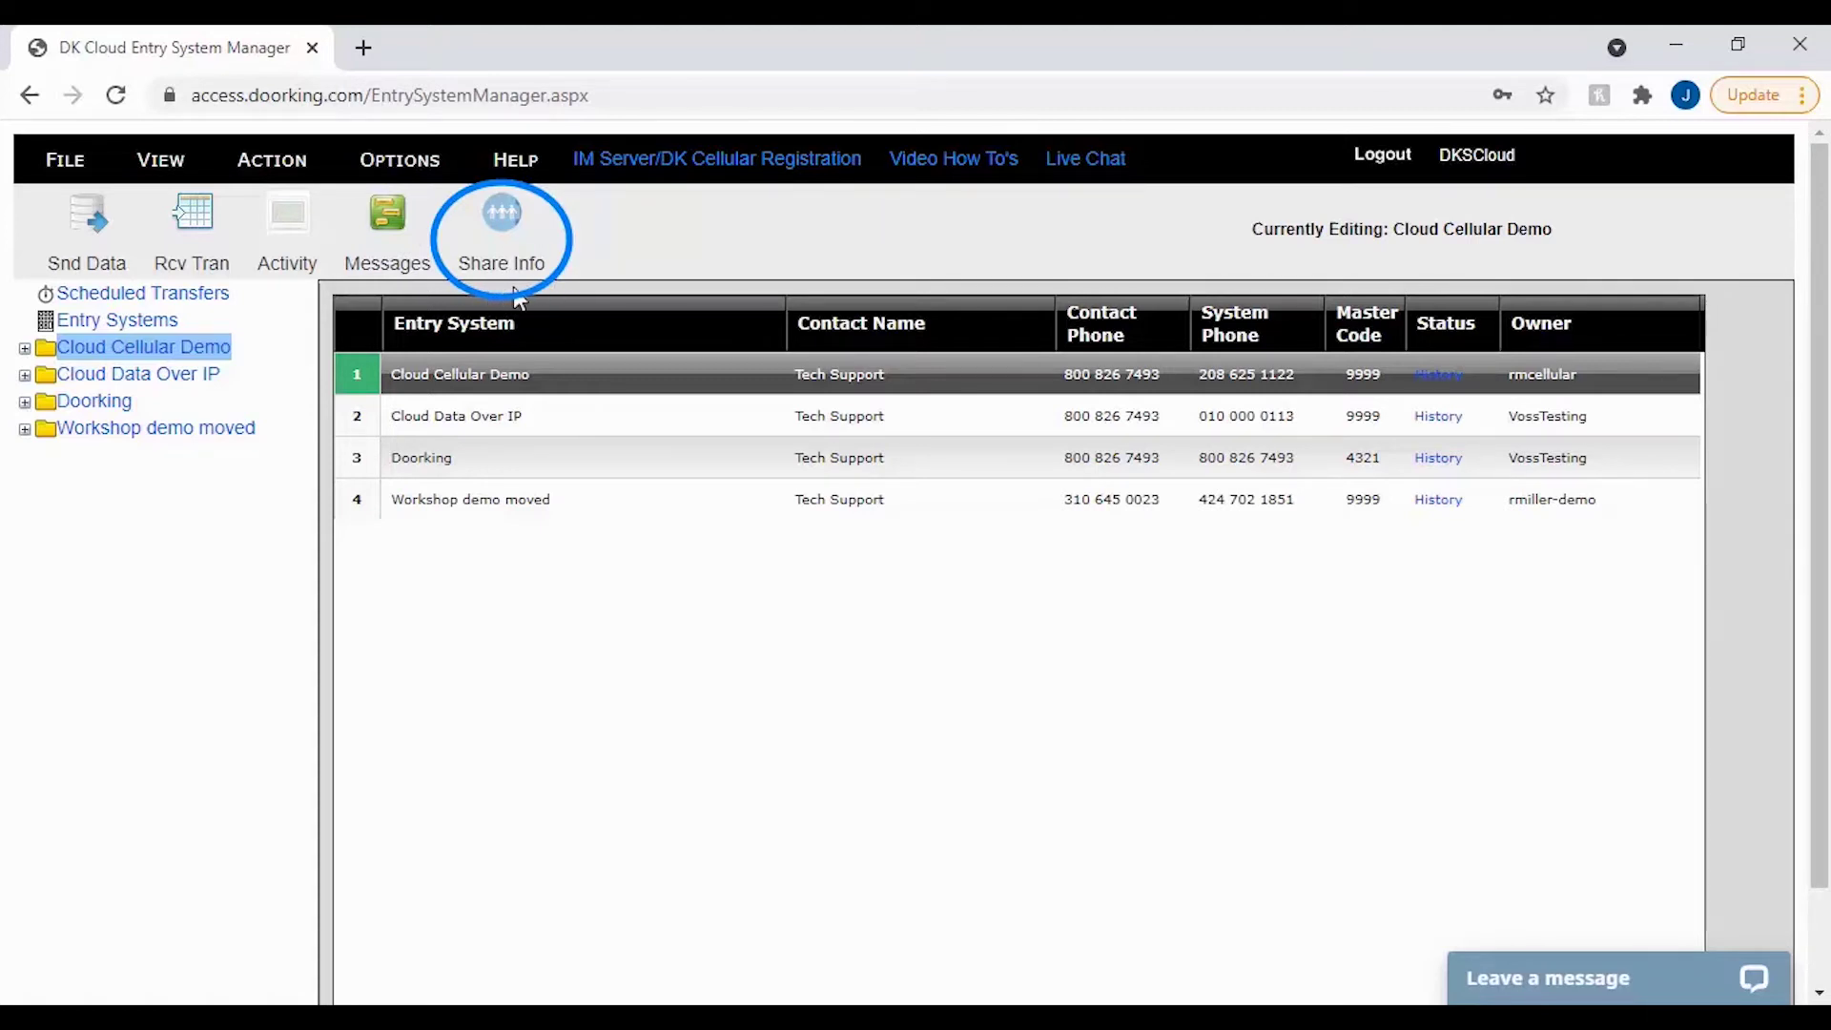
- Open the Share Info window and keep Cloud Cellular Demo as the primary system
{"action": "left_click", "coordinate": [502, 262]}
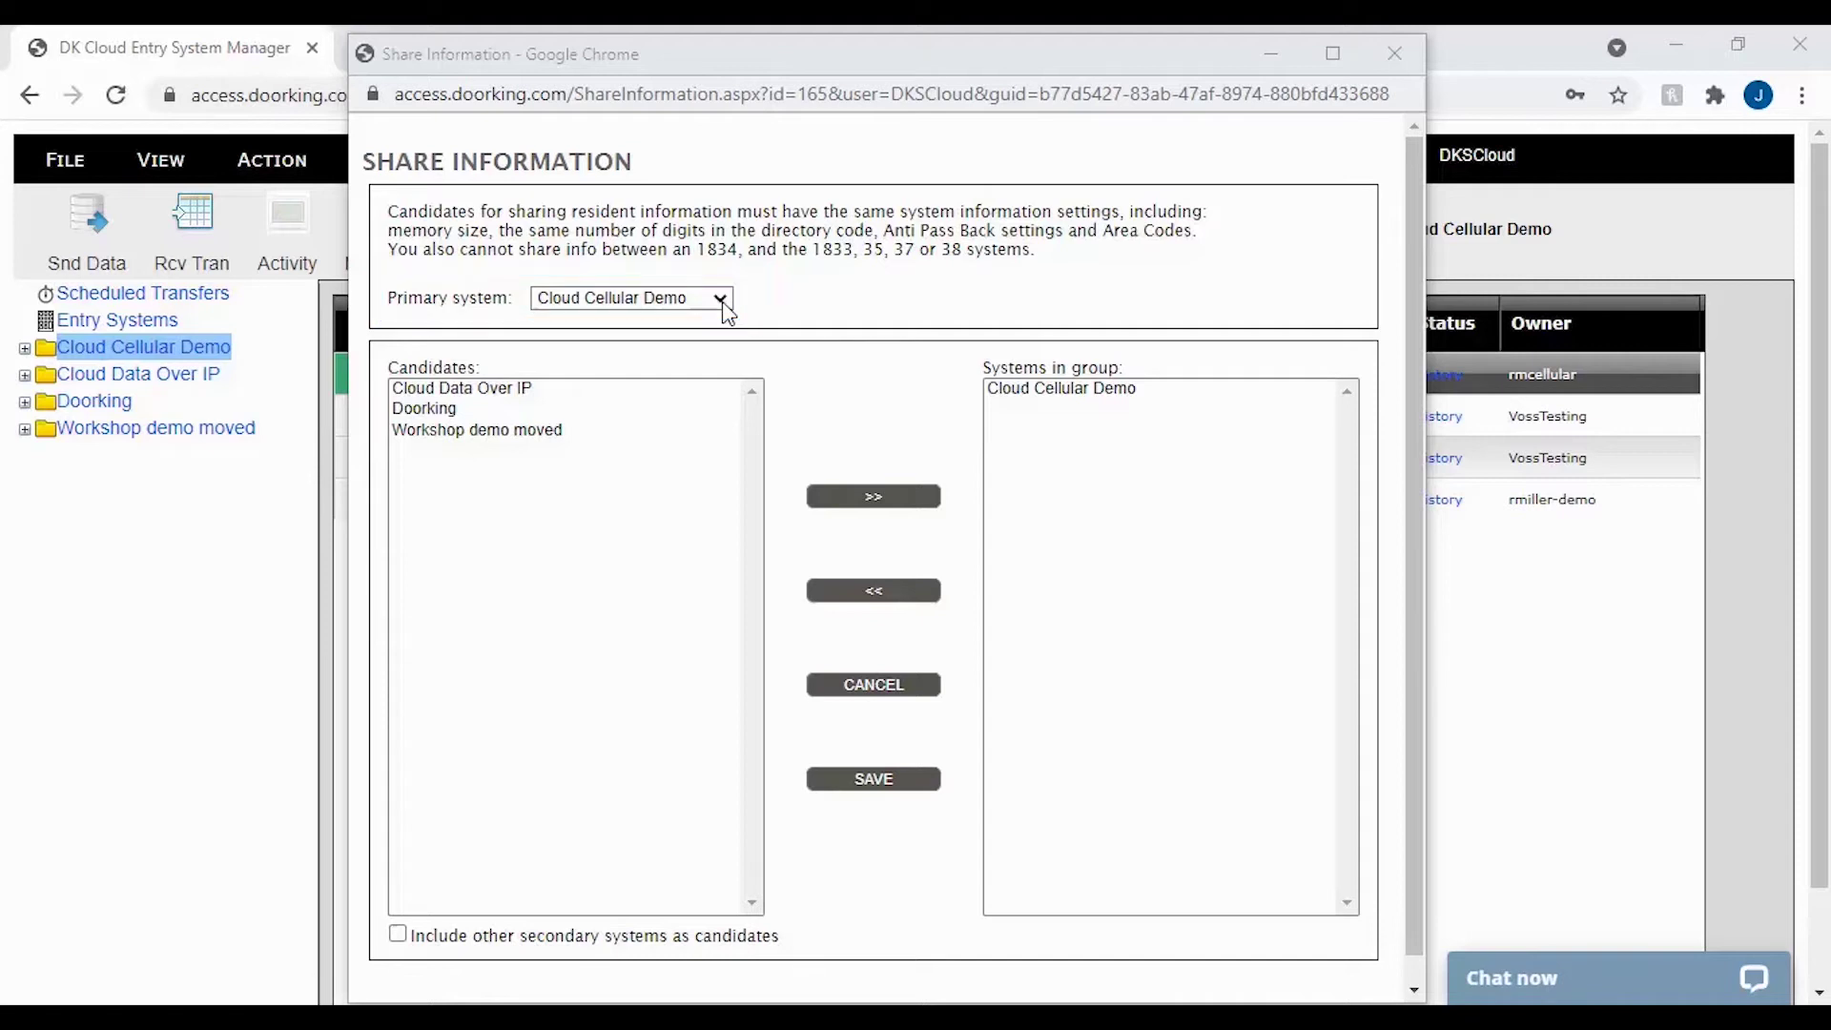
{"action": "left_click", "coordinate": [722, 299]}
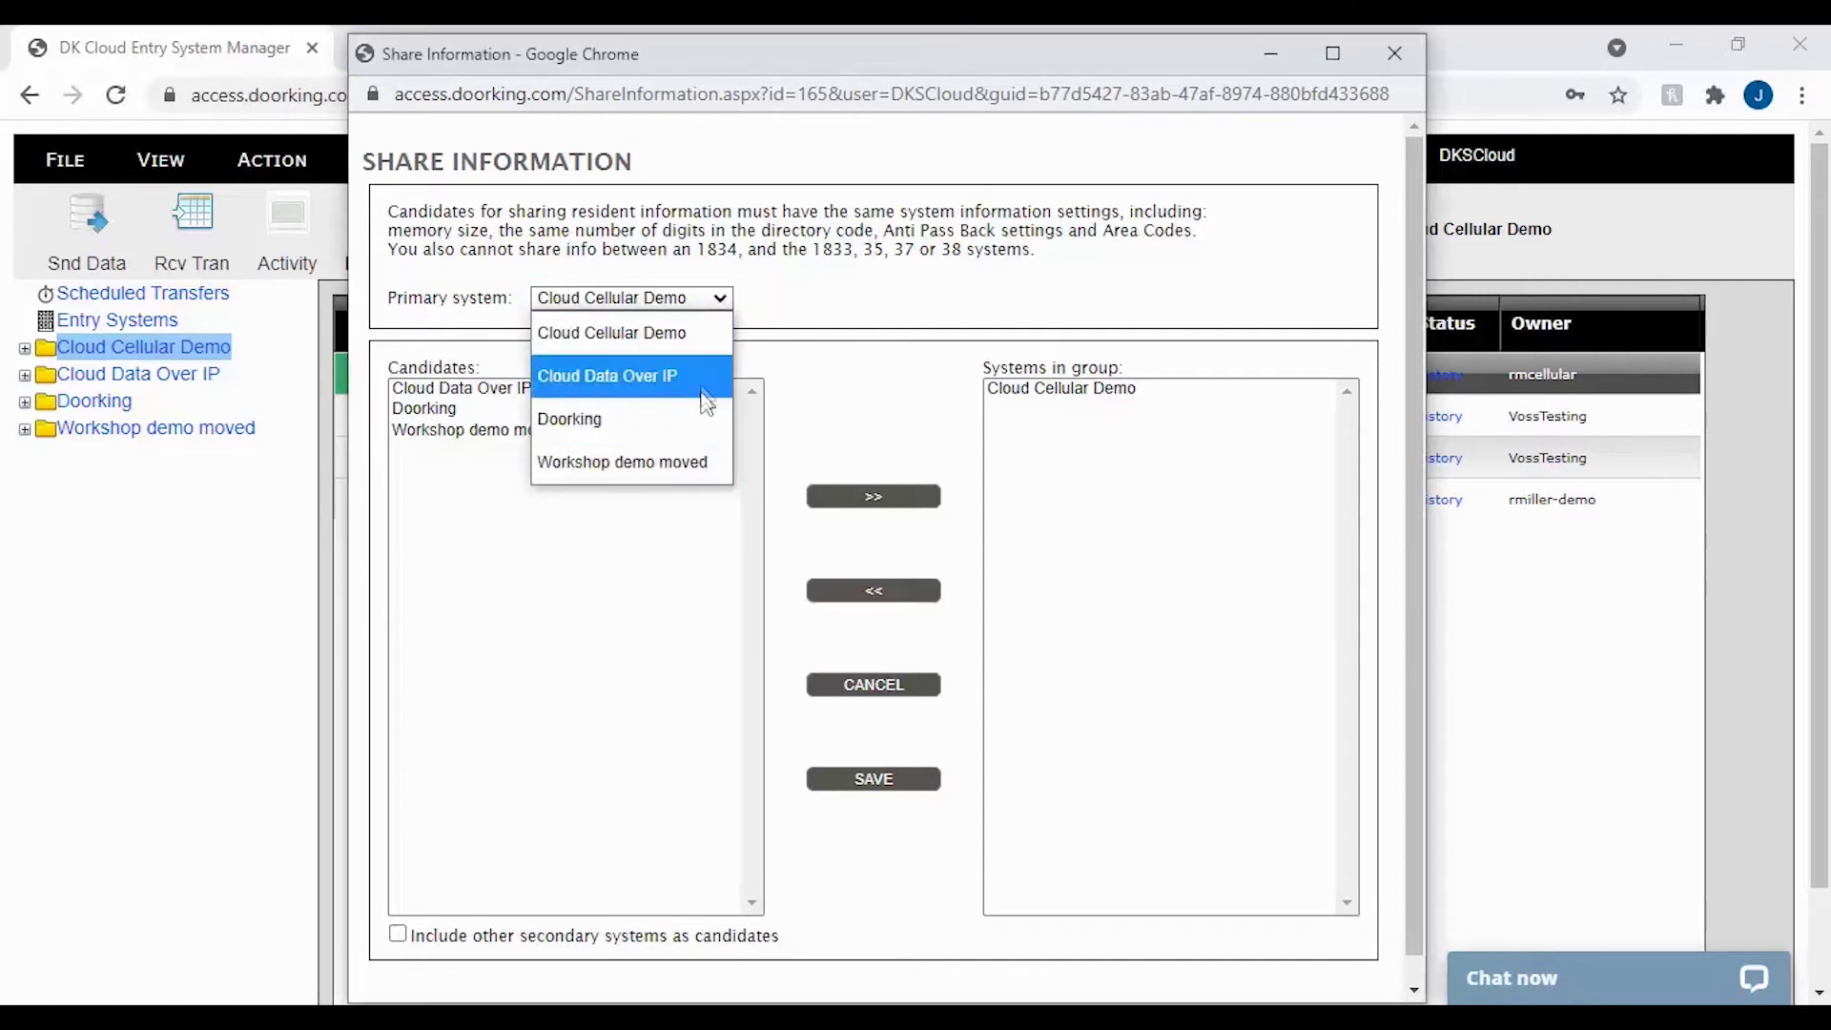
{"action": "left_click", "coordinate": [703, 338]}
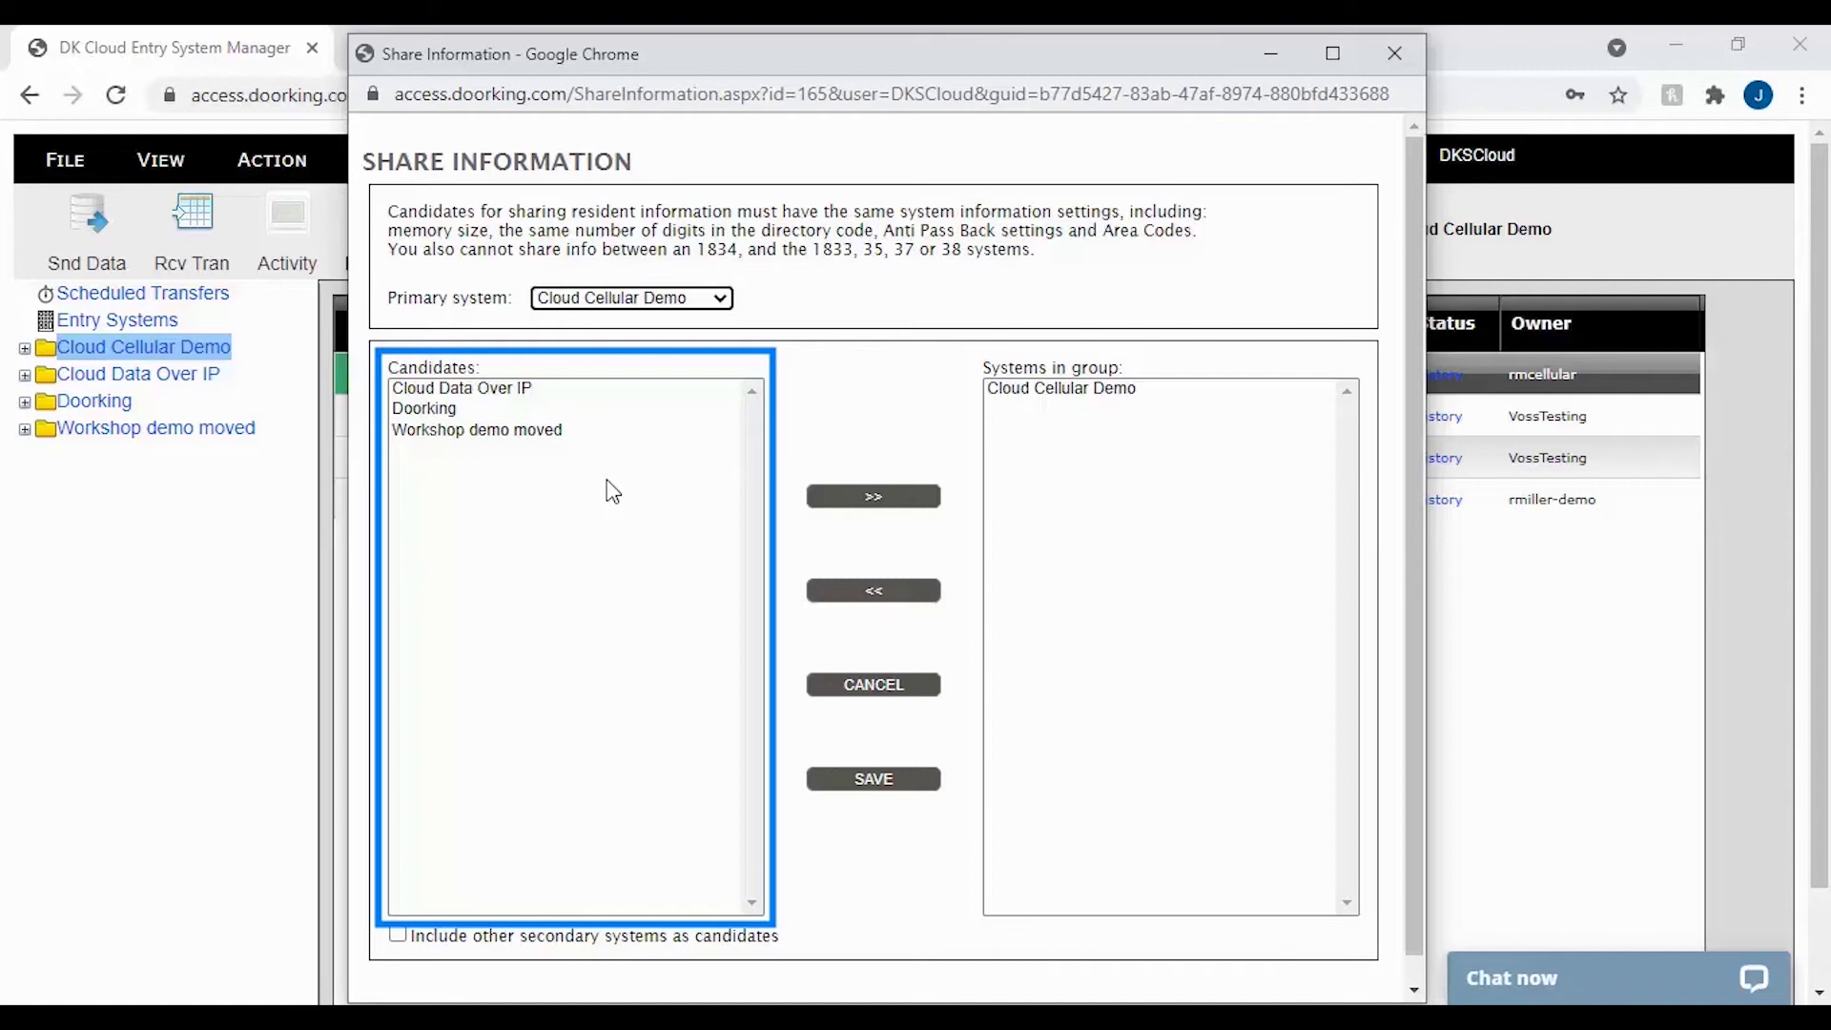
{"action": "left_click", "coordinate": [898, 1001]}
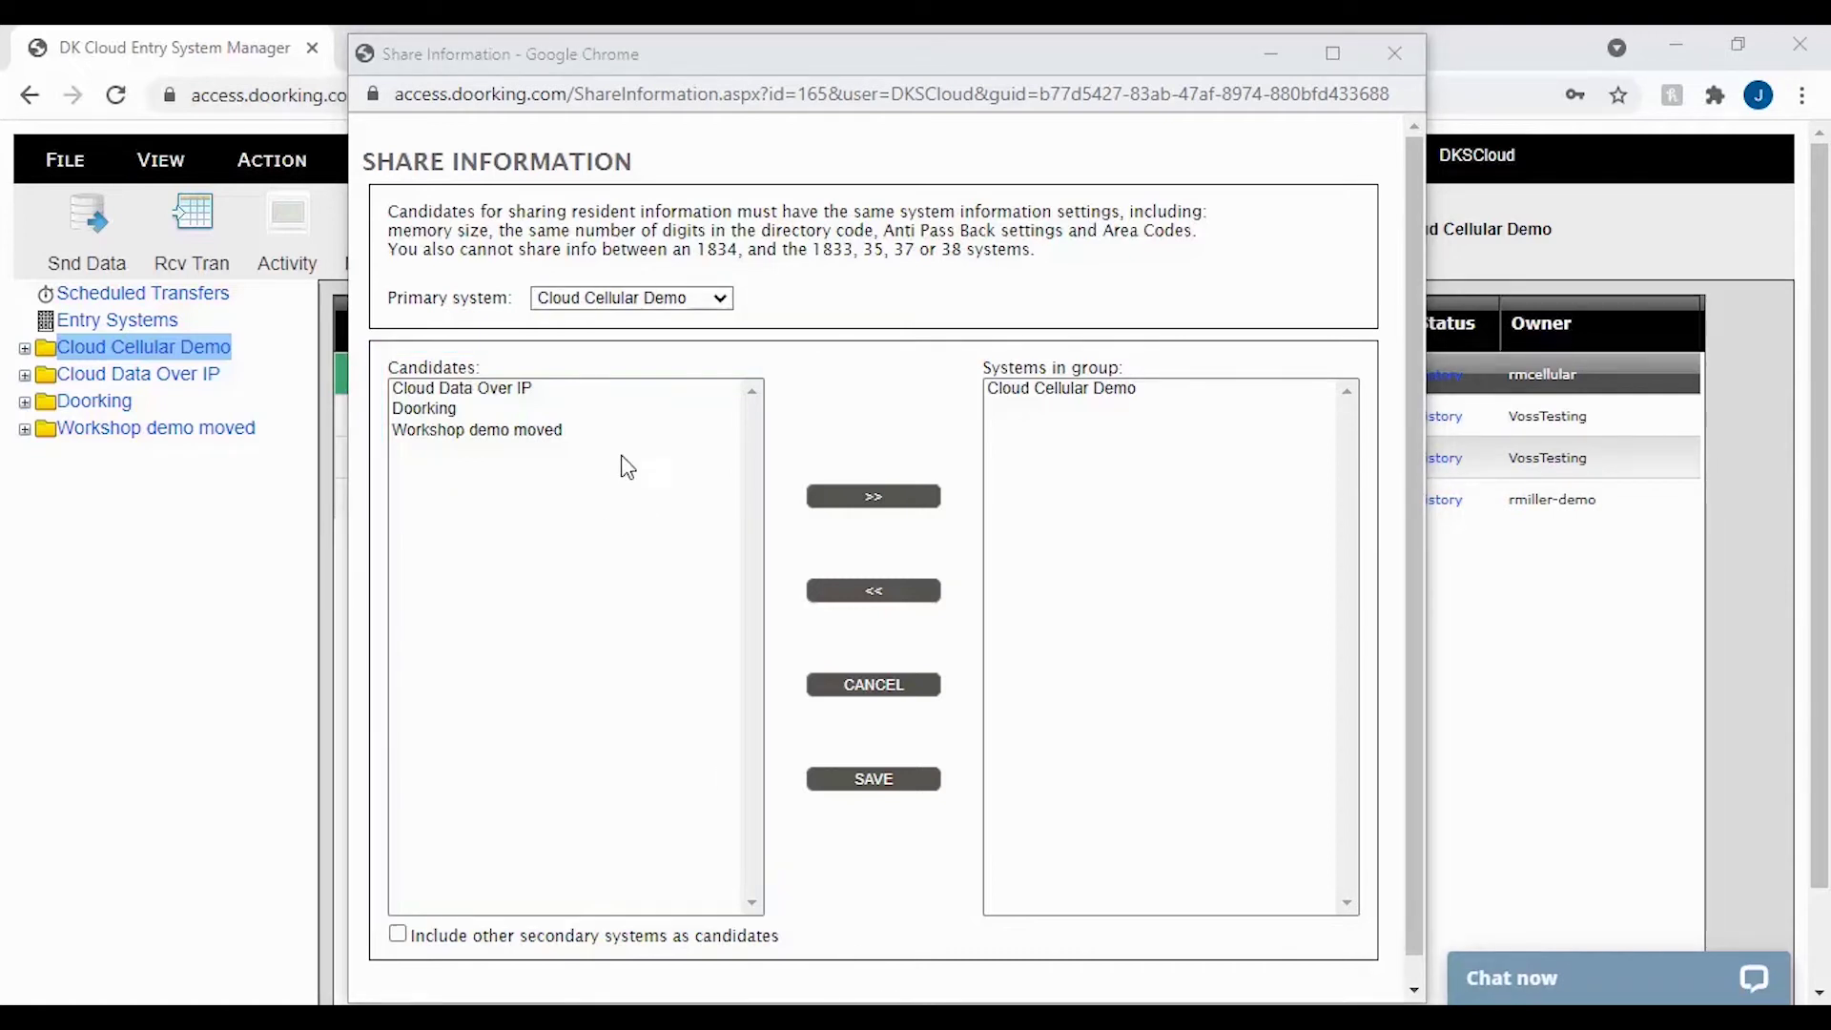
- Move Cloud Data Over IP from Candidates into Systems in group and save the group
{"action": "left_click", "coordinate": [525, 391]}
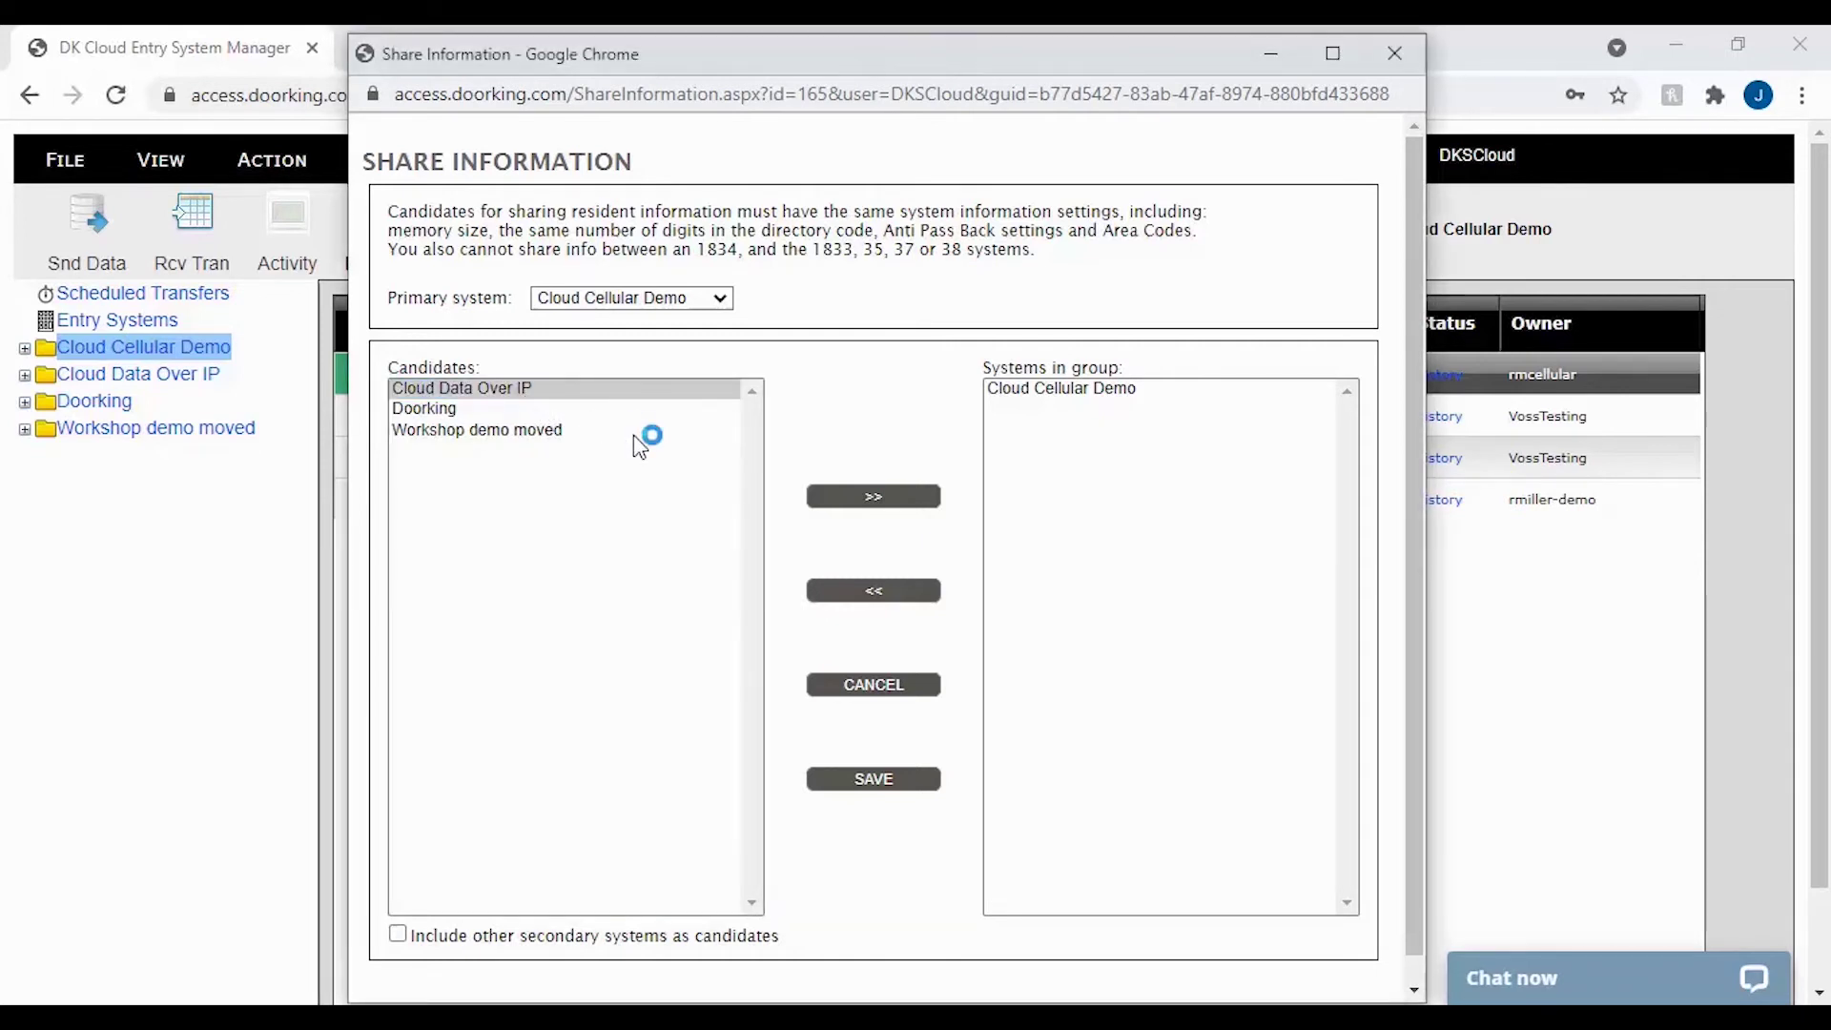
{"action": "left_click", "coordinate": [873, 500]}
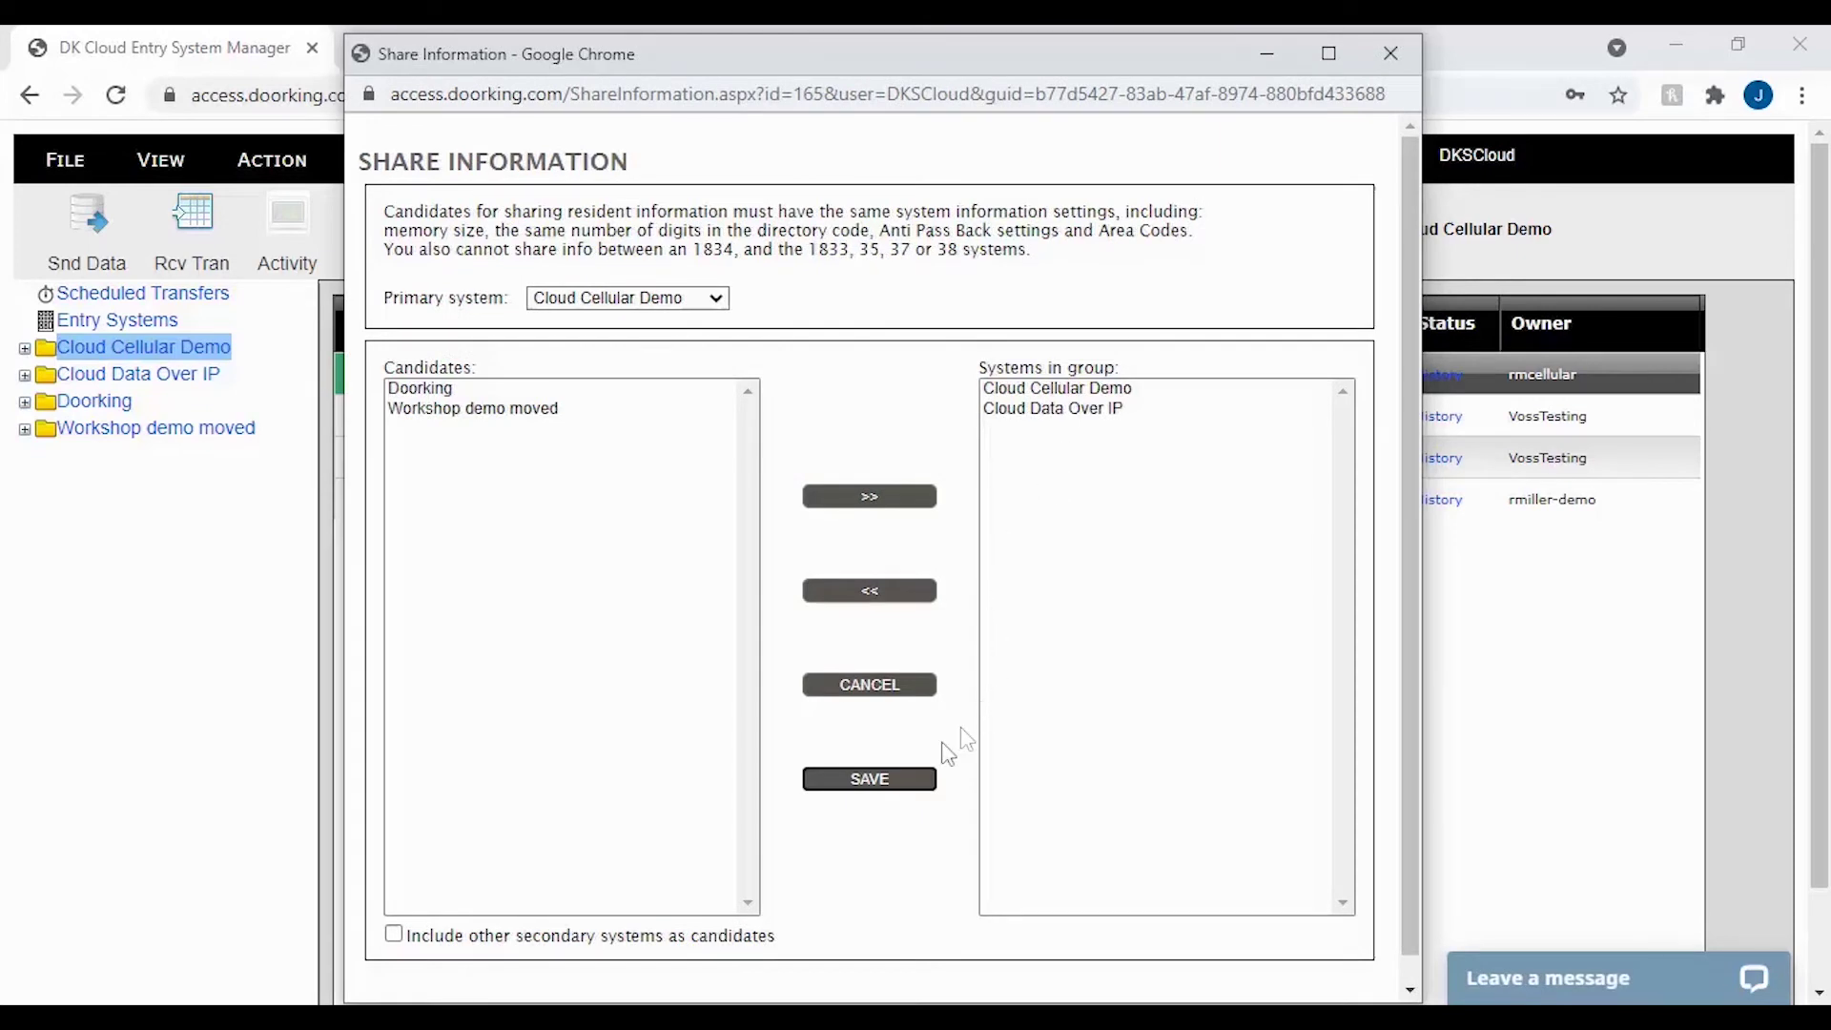
{"action": "left_click", "coordinate": [869, 788]}
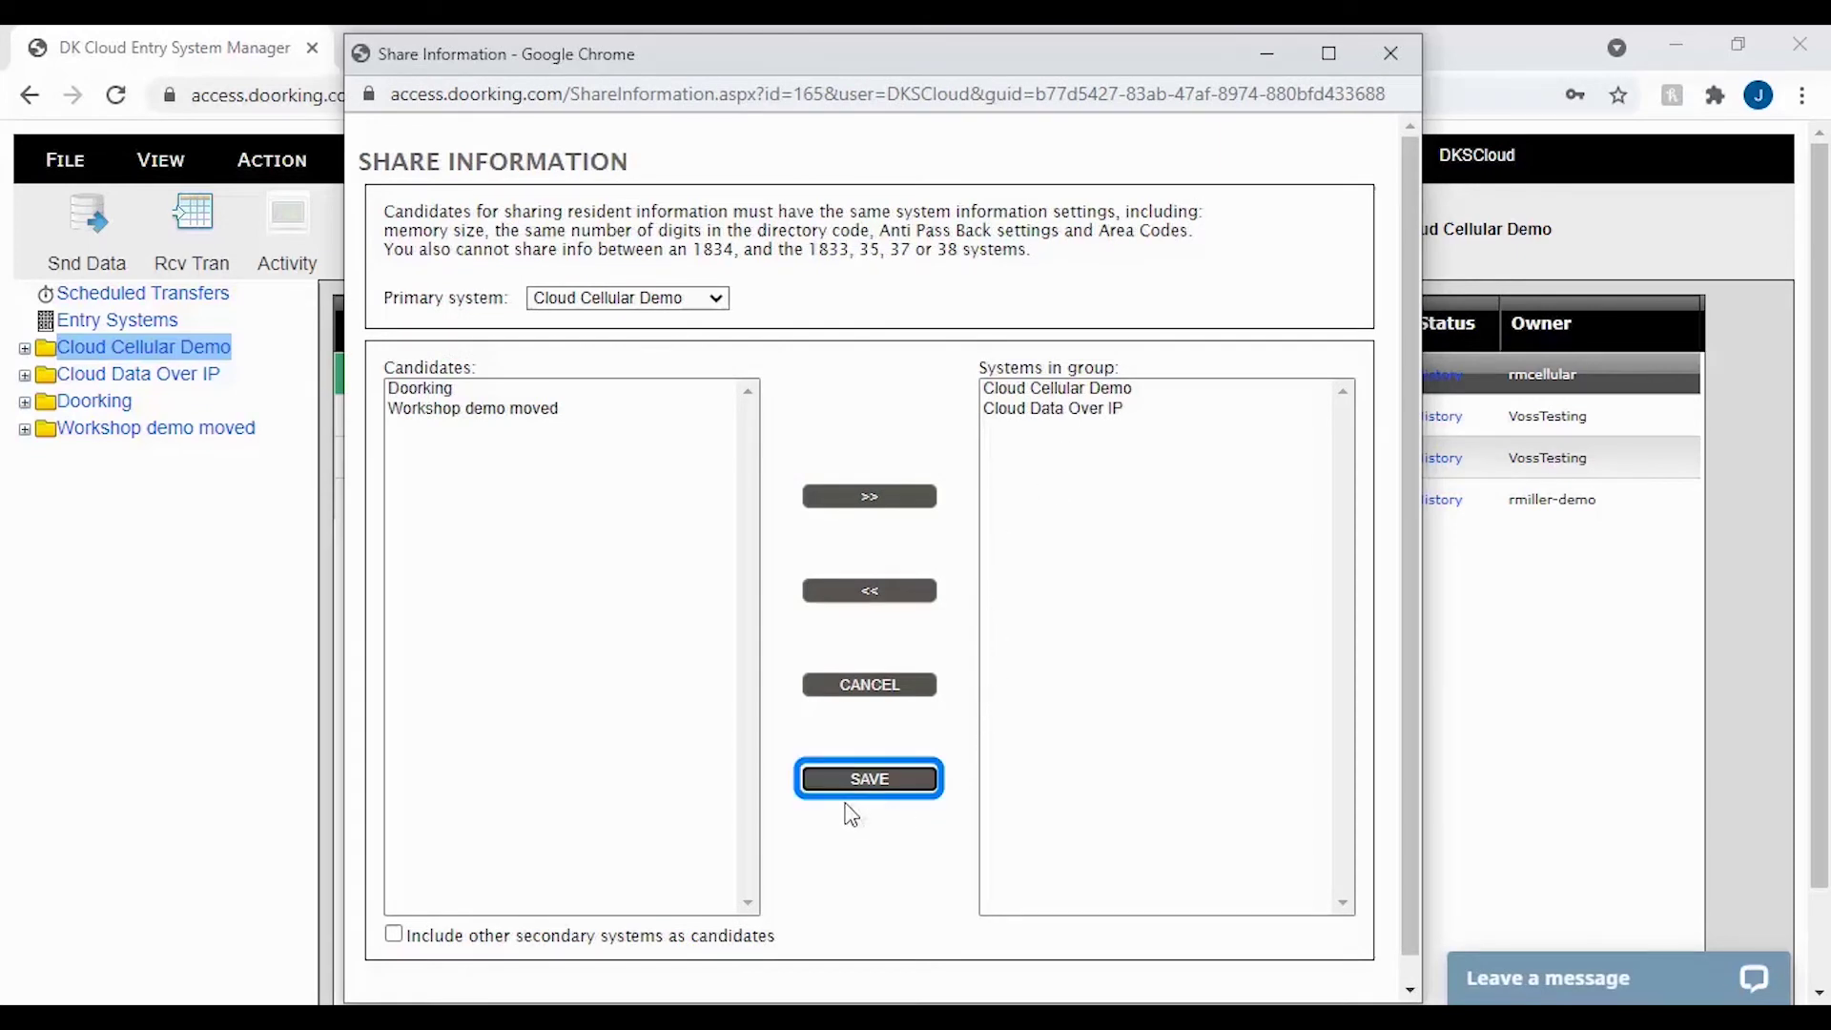
{"action": "left_click", "coordinate": [869, 783]}
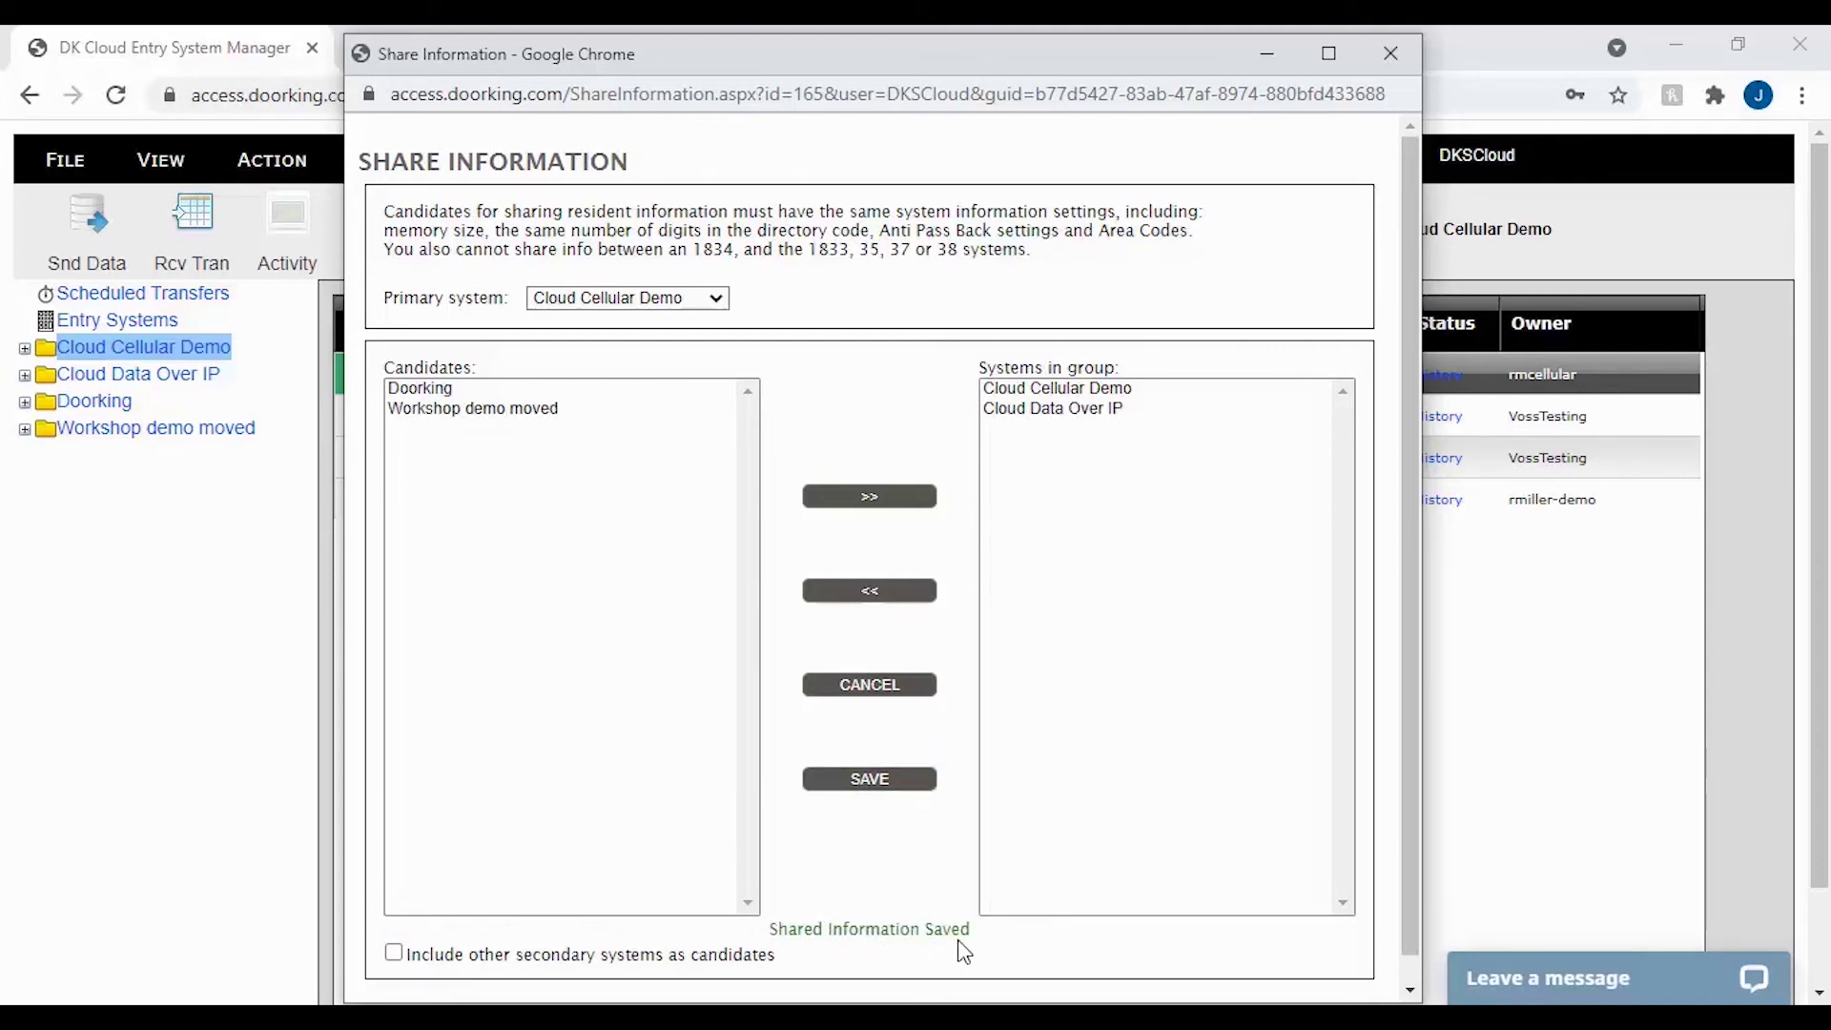
- Close the Share Information popup and show the Resident list under Cloud Data Over IP
{"action": "left_click", "coordinate": [1391, 52]}
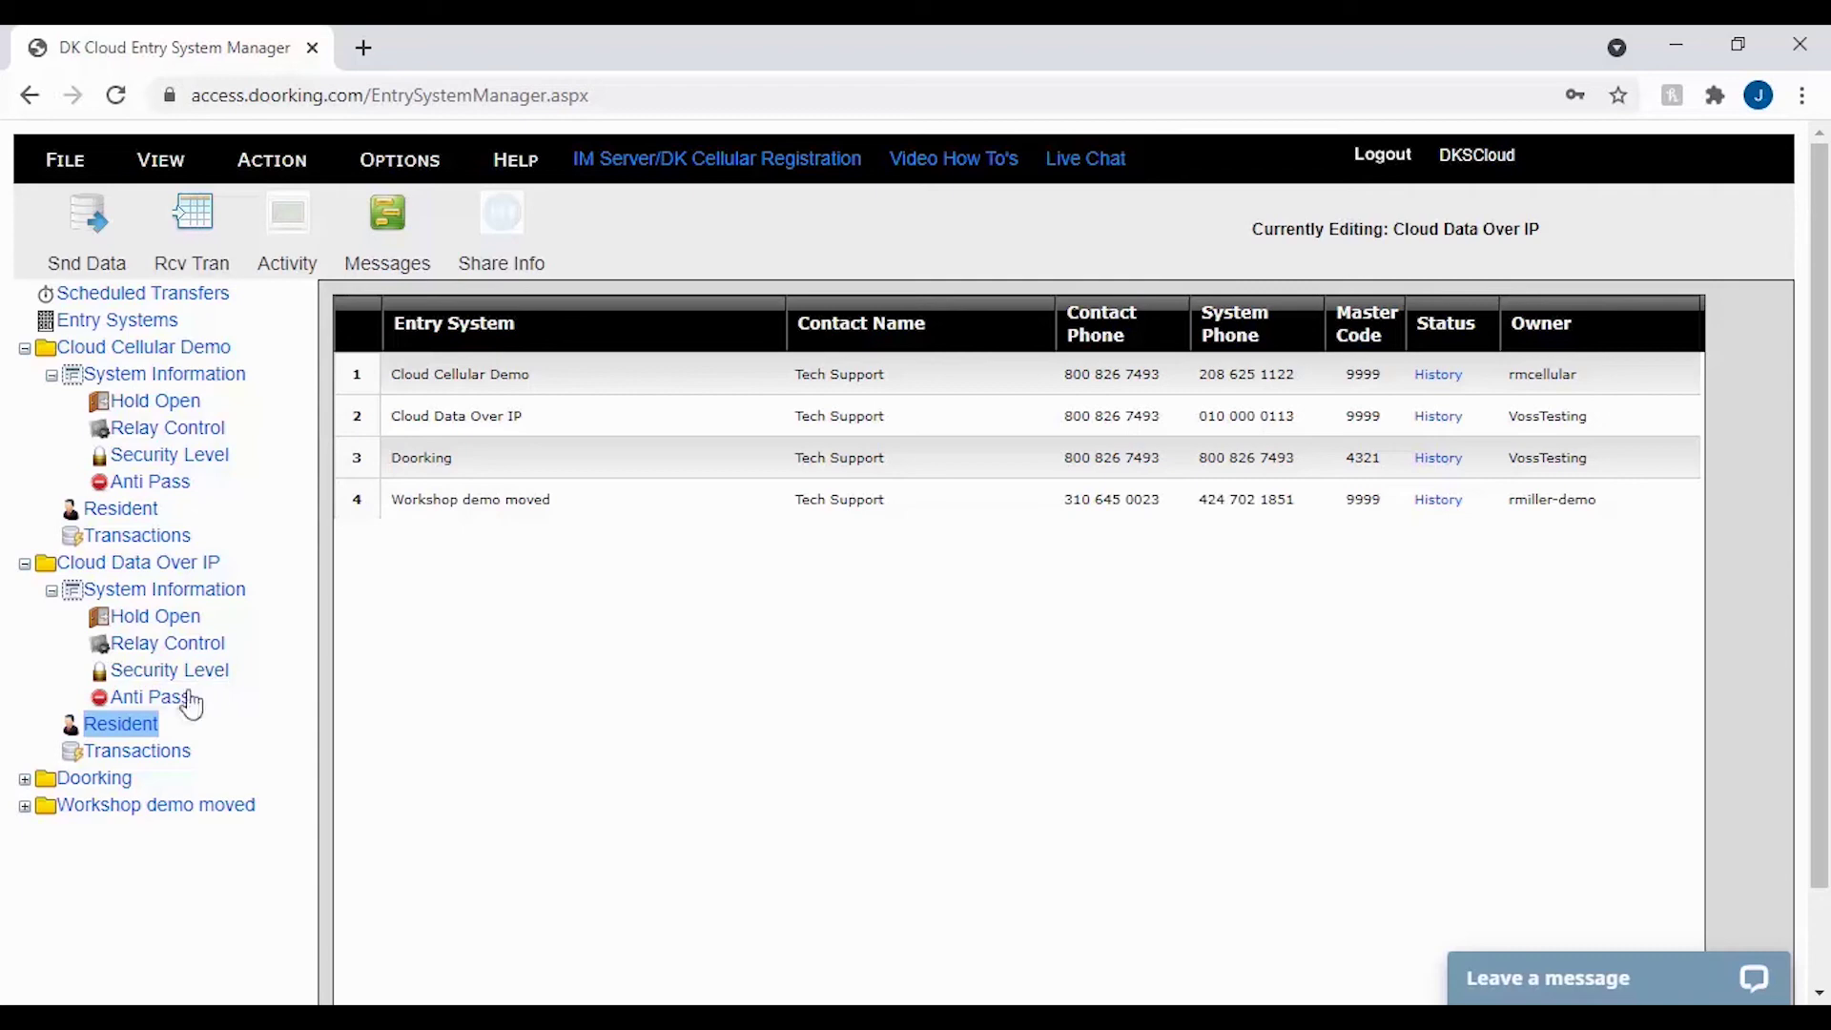
{"action": "left_click", "coordinate": [119, 725]}
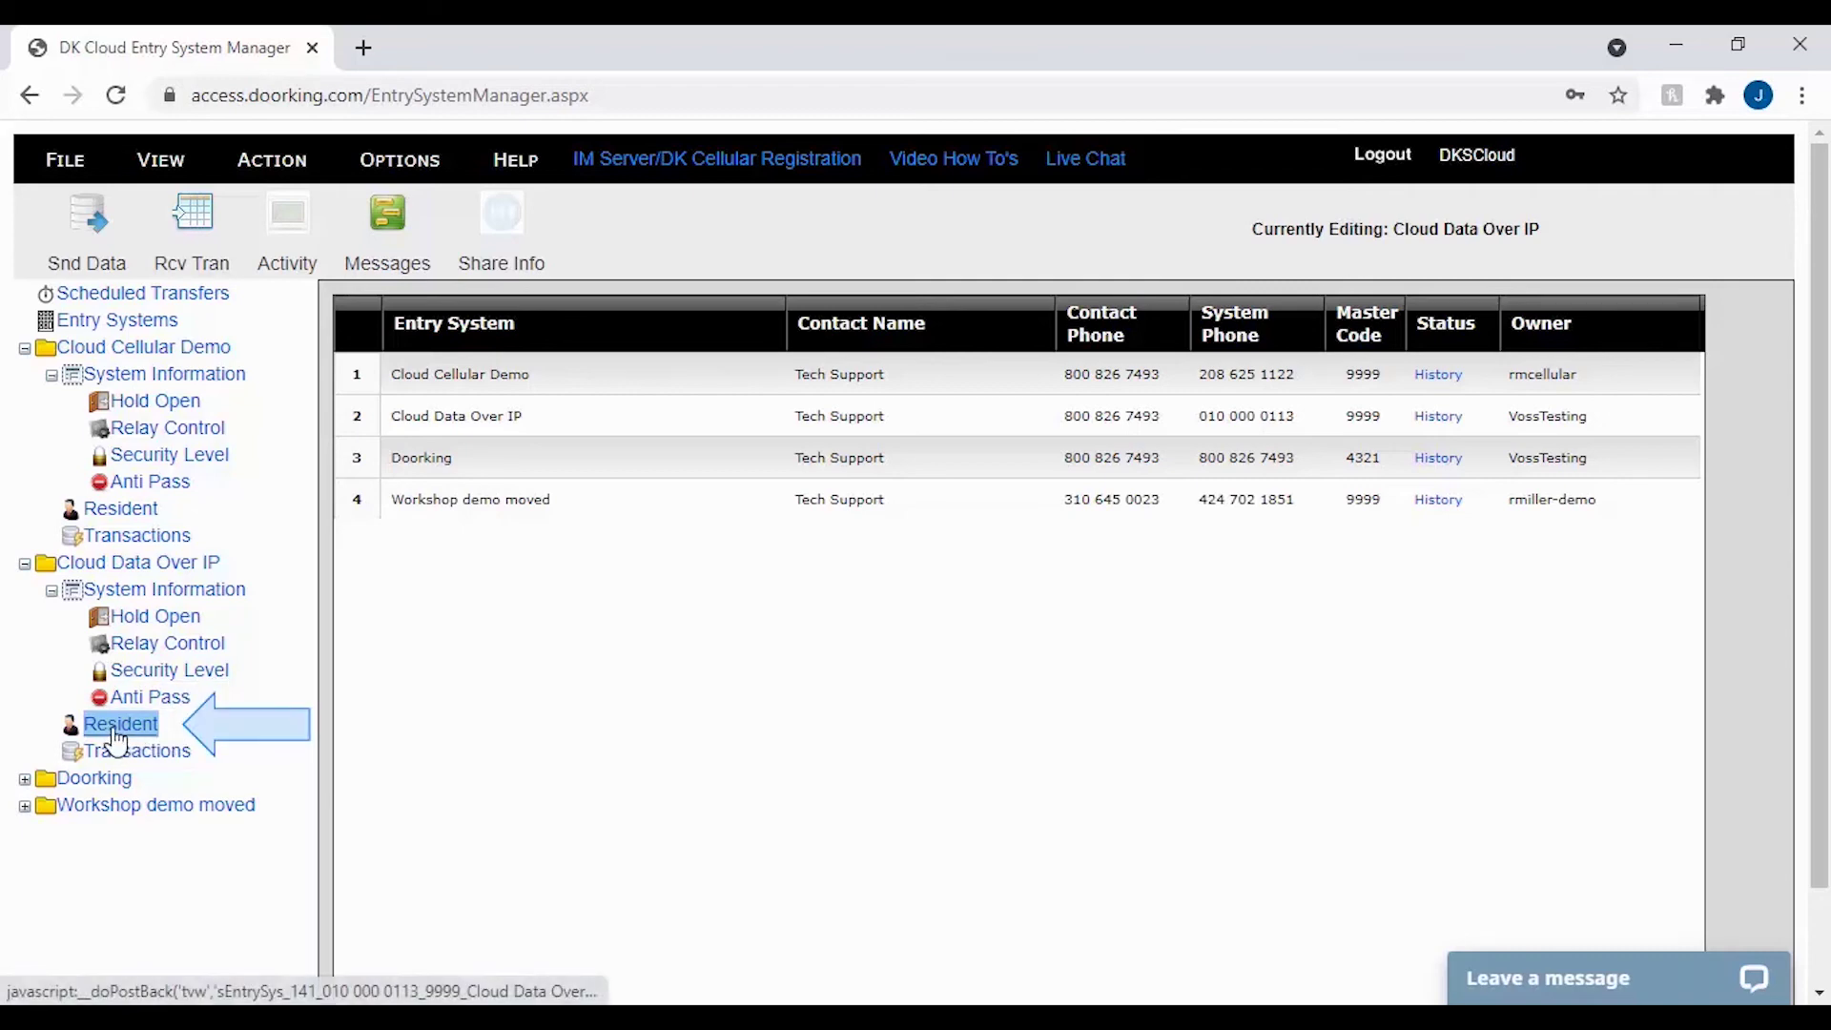